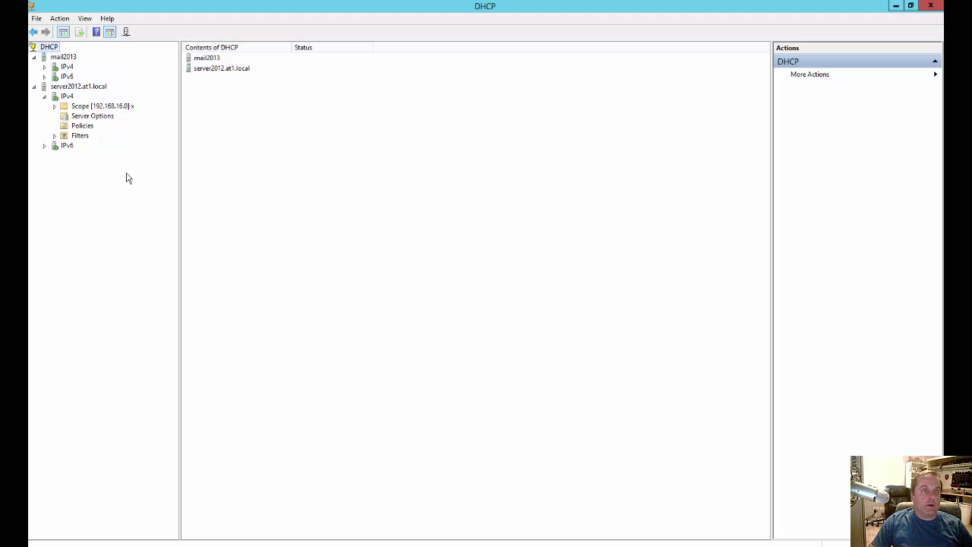
Open scope 192.168.16.0 on server2012.at1.local and view its pool: 192.168.16.100–200, excluding .125
{"action": "left_click", "coordinate": [79, 86]}
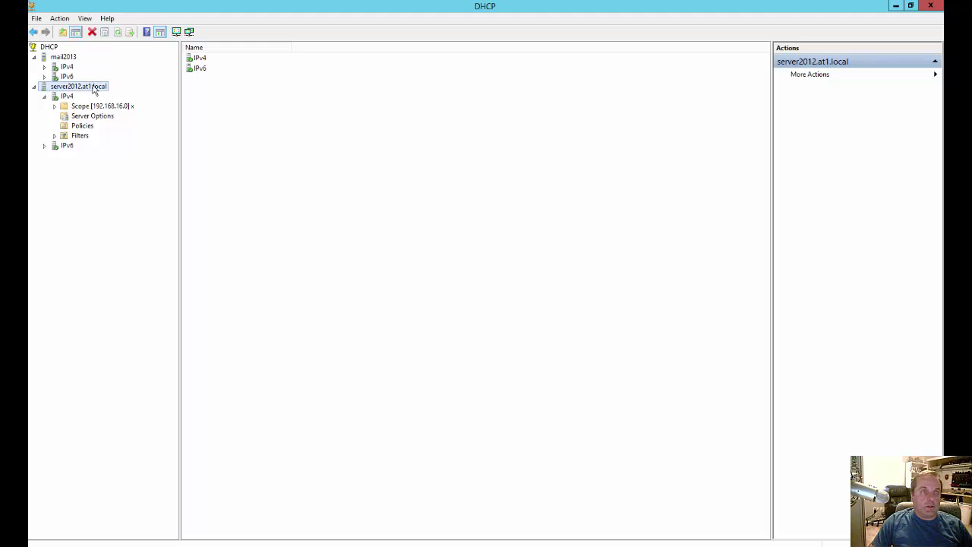
{"action": "double_click", "coordinate": [91, 108]}
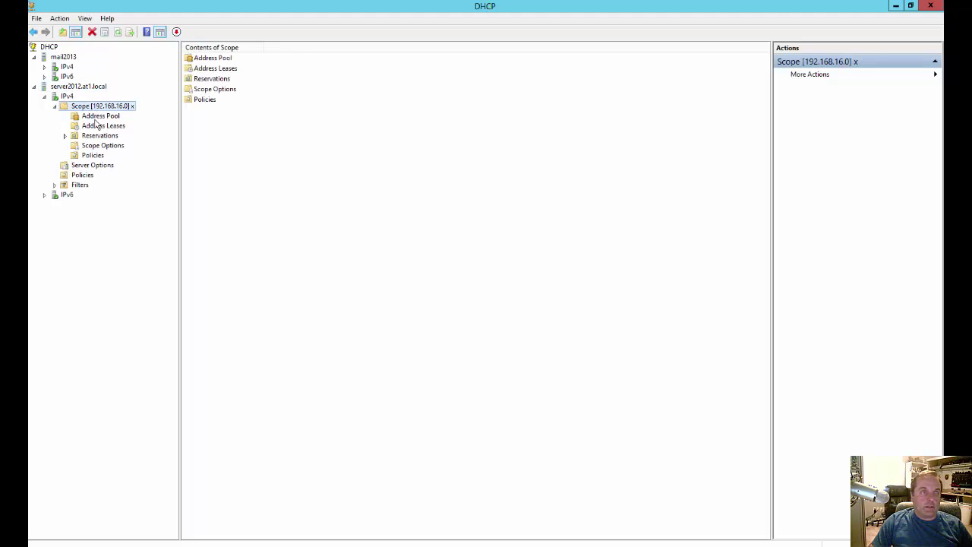
{"action": "left_click", "coordinate": [97, 118]}
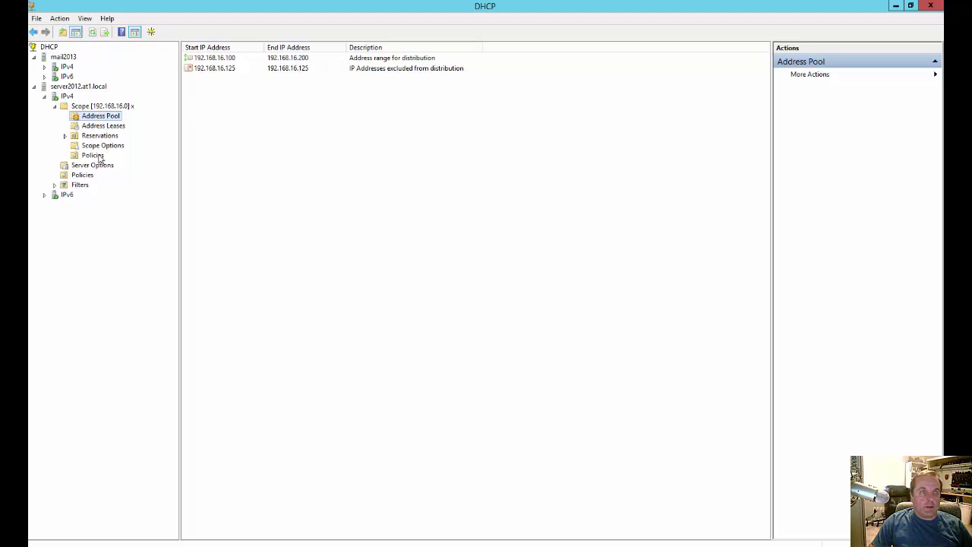
Review the scope options (router, DNS servers, DNS domain at1.local) and browse available options without changes
{"action": "left_click", "coordinate": [99, 148]}
{"action": "right_click", "coordinate": [99, 151]}
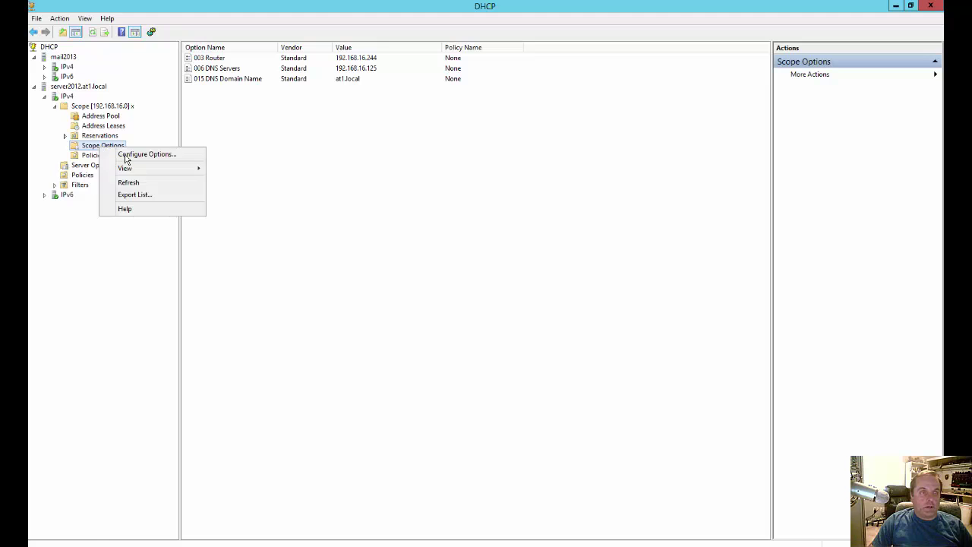
{"action": "left_click", "coordinate": [130, 154]}
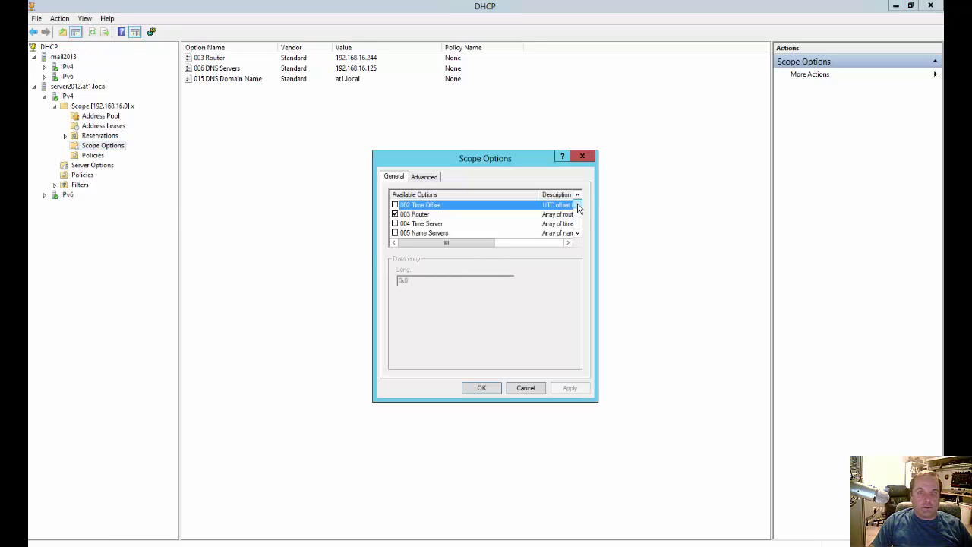
{"action": "left_click_drag", "start_coordinate": [578, 212], "coordinate": [580, 233]}
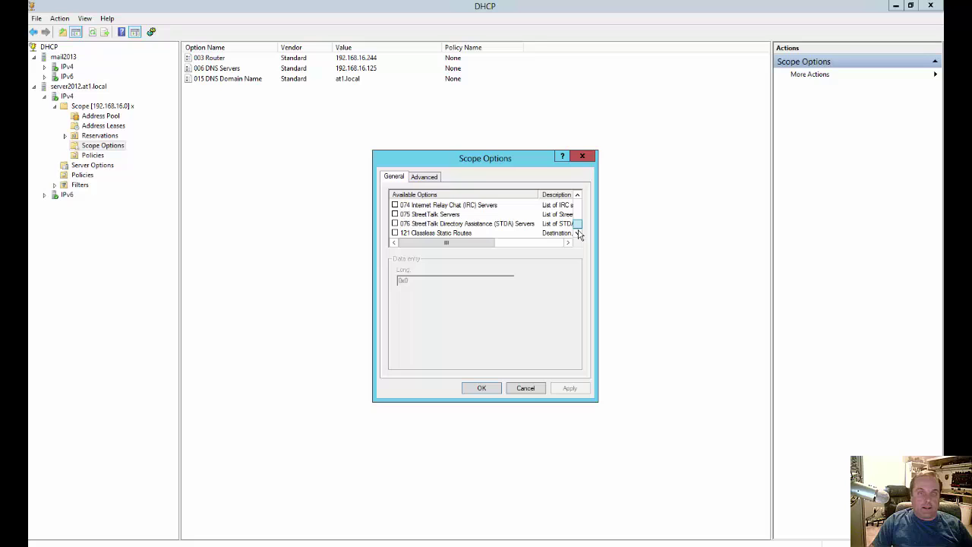
{"action": "left_click", "coordinate": [526, 388]}
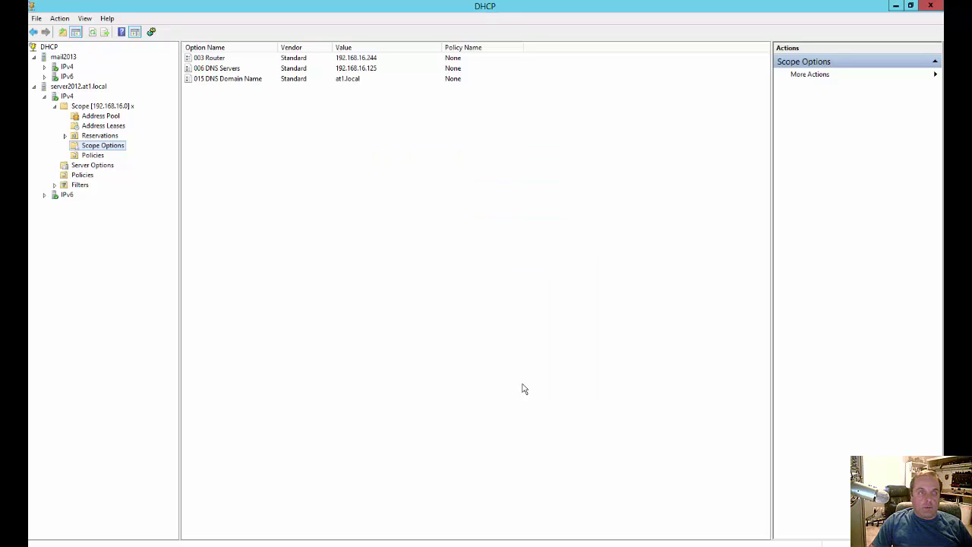
Bring up the IPv4 server's predefined options and values window
{"action": "right_click", "coordinate": [116, 151]}
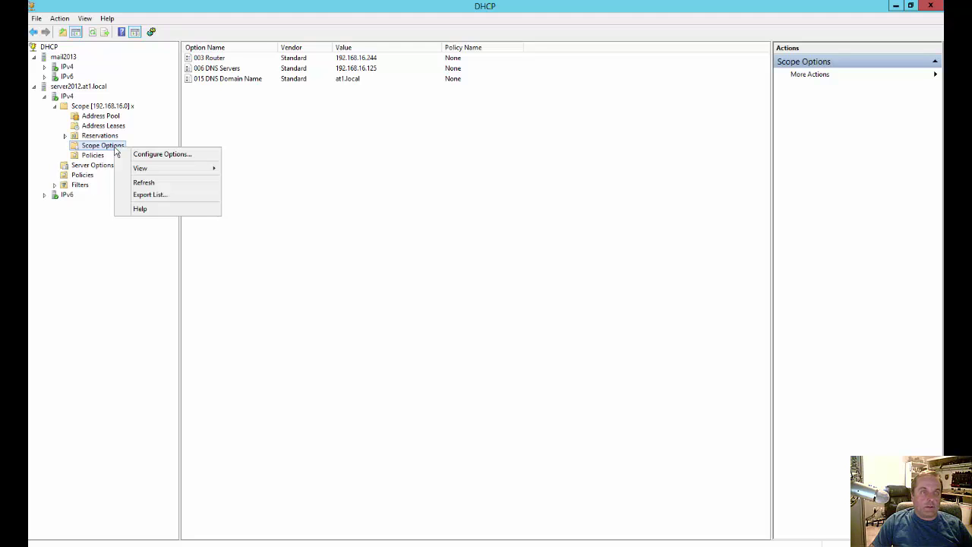
{"action": "left_click", "coordinate": [80, 107]}
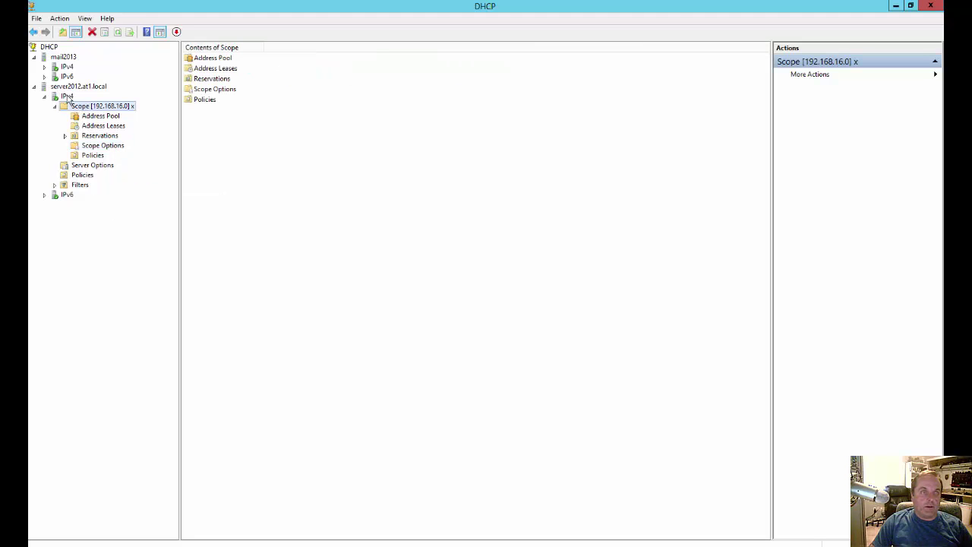
{"action": "right_click", "coordinate": [67, 96]}
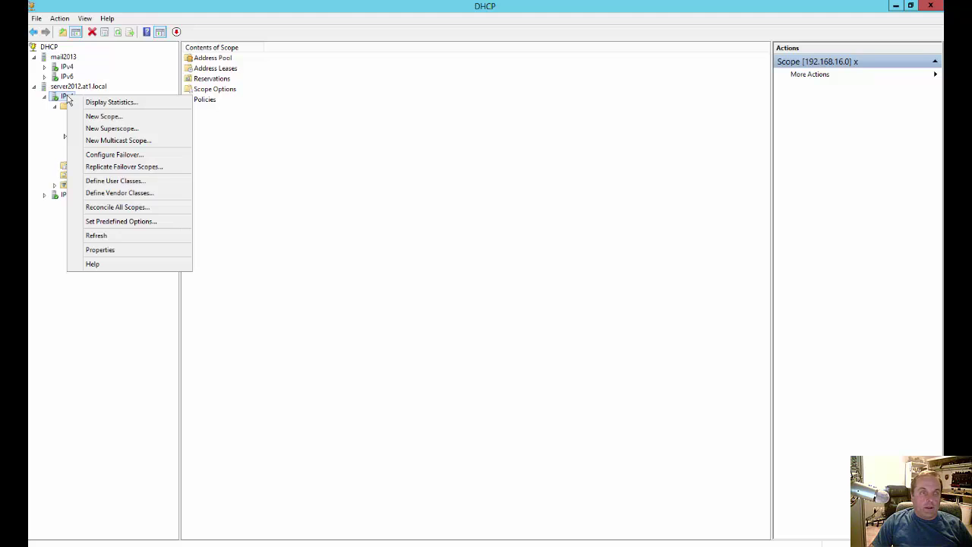
{"action": "left_click", "coordinate": [148, 227]}
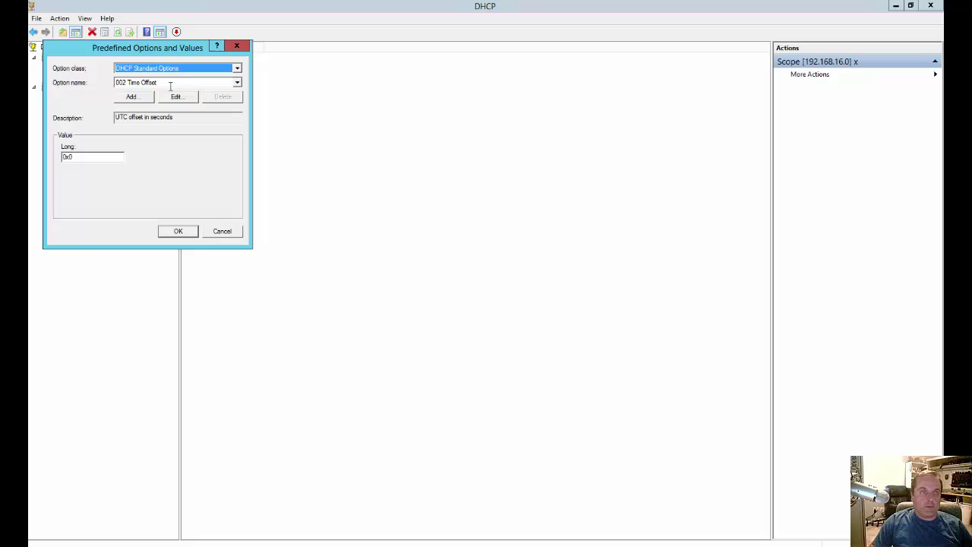
{"action": "left_click_drag", "start_coordinate": [160, 45], "coordinate": [433, 75]}
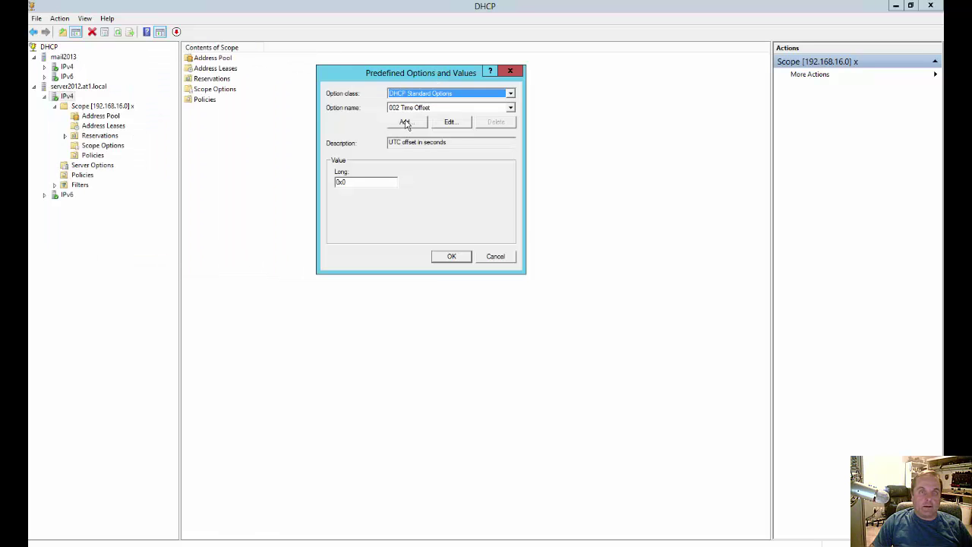
Add a new option type named IPPhones with data type String and code 156
{"action": "left_click", "coordinate": [405, 124]}
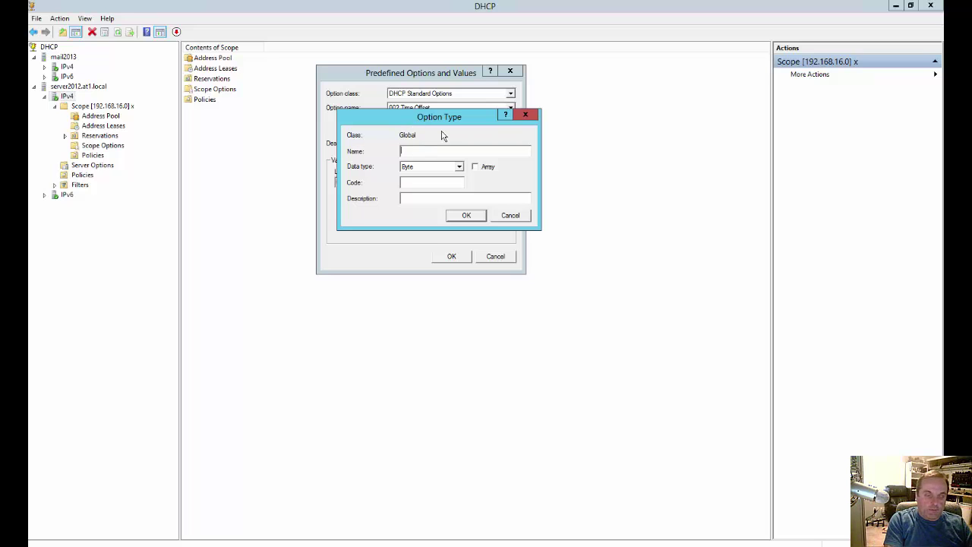
{"action": "type", "text": "IPPhones"}
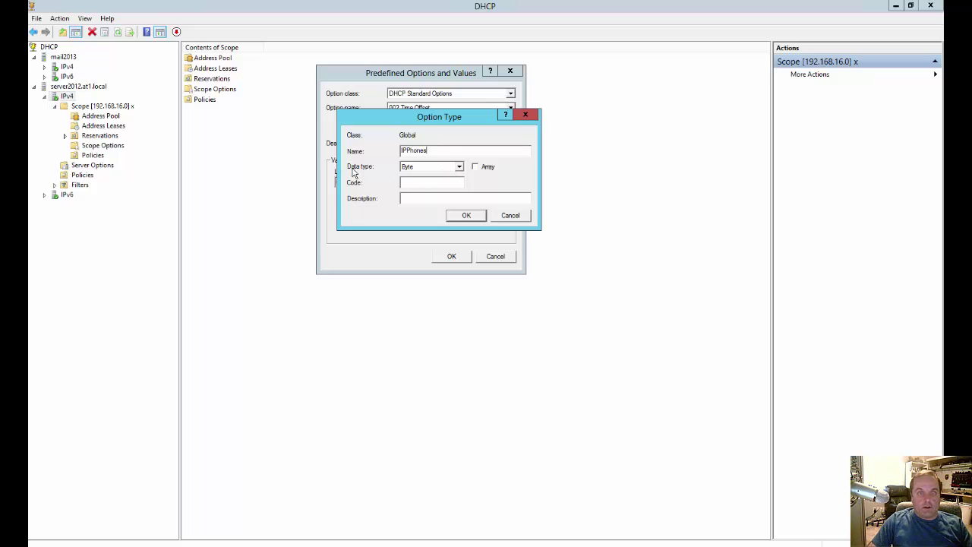
{"action": "left_click", "coordinate": [459, 167]}
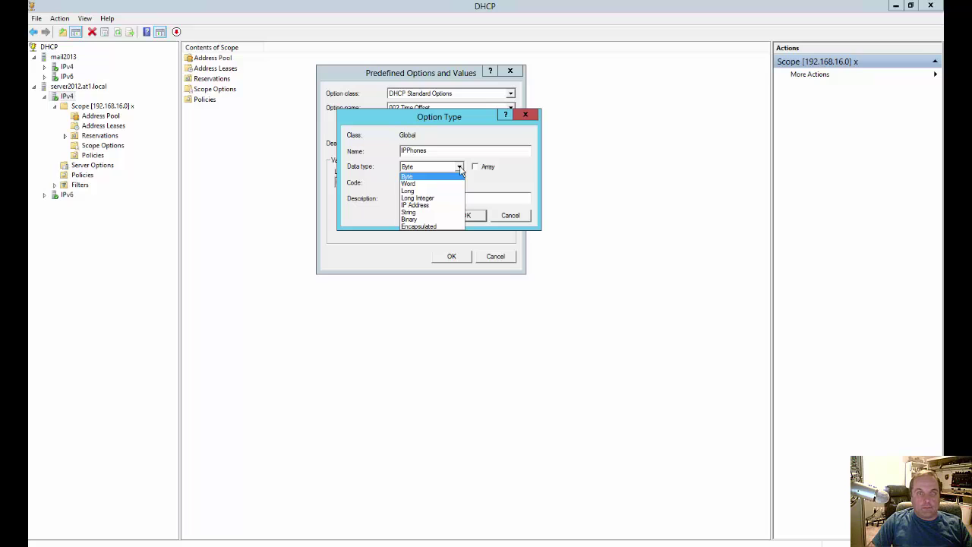
{"action": "left_click", "coordinate": [447, 213]}
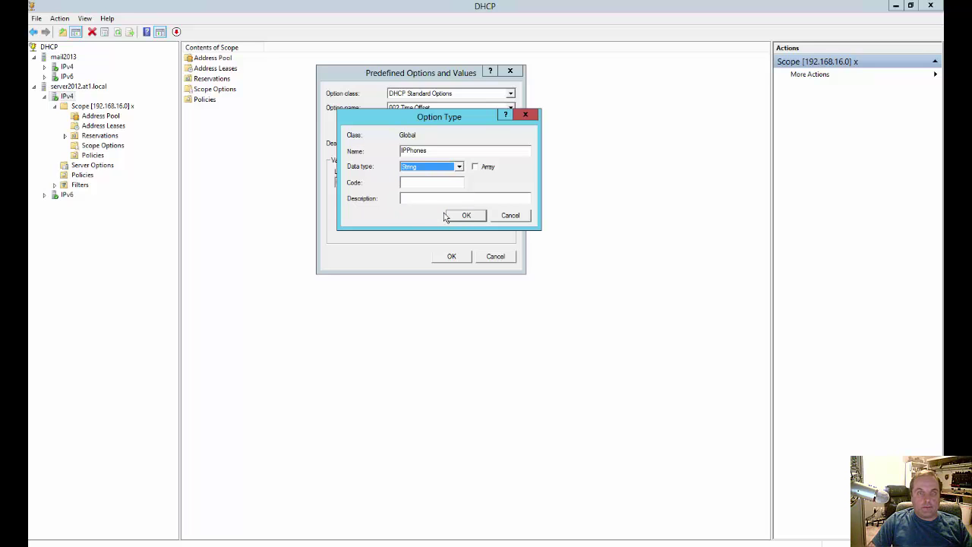
{"action": "left_click", "coordinate": [418, 183]}
{"action": "type", "text": "156"}
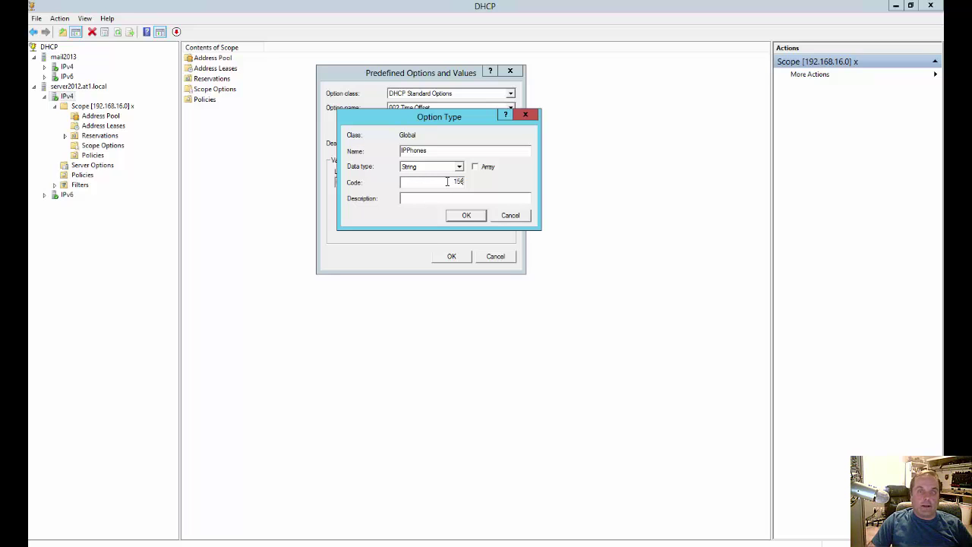
{"action": "left_click", "coordinate": [464, 215]}
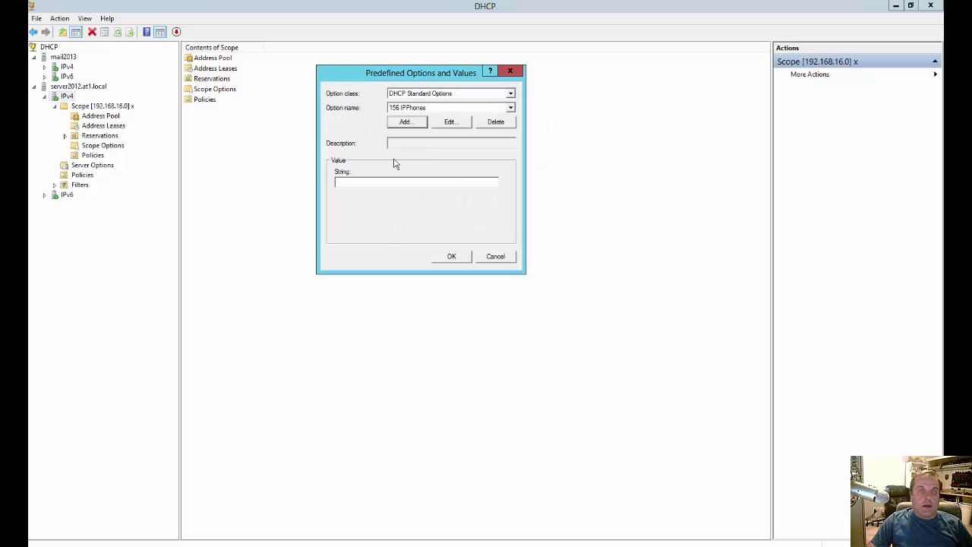
{"action": "left_click", "coordinate": [361, 183]}
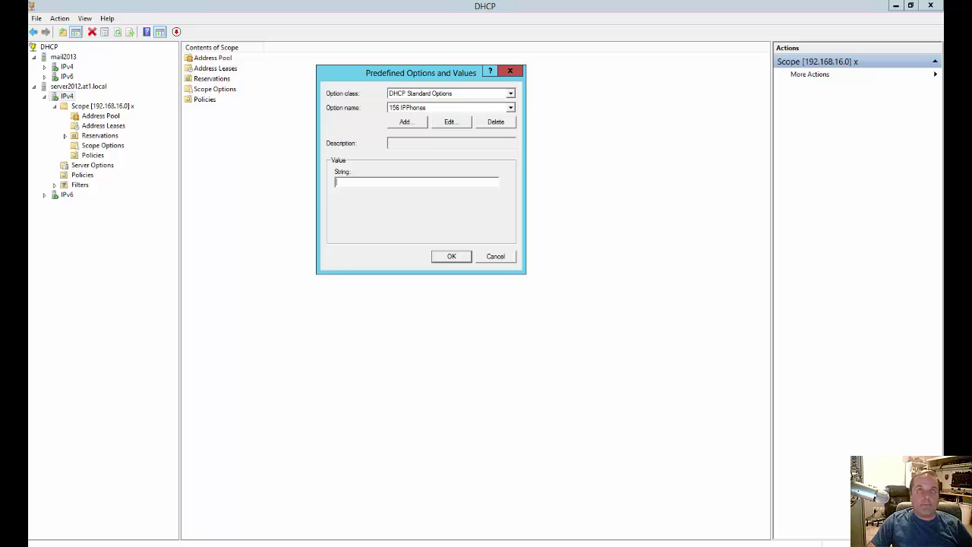
{"action": "key", "text": "alt+Tab"}
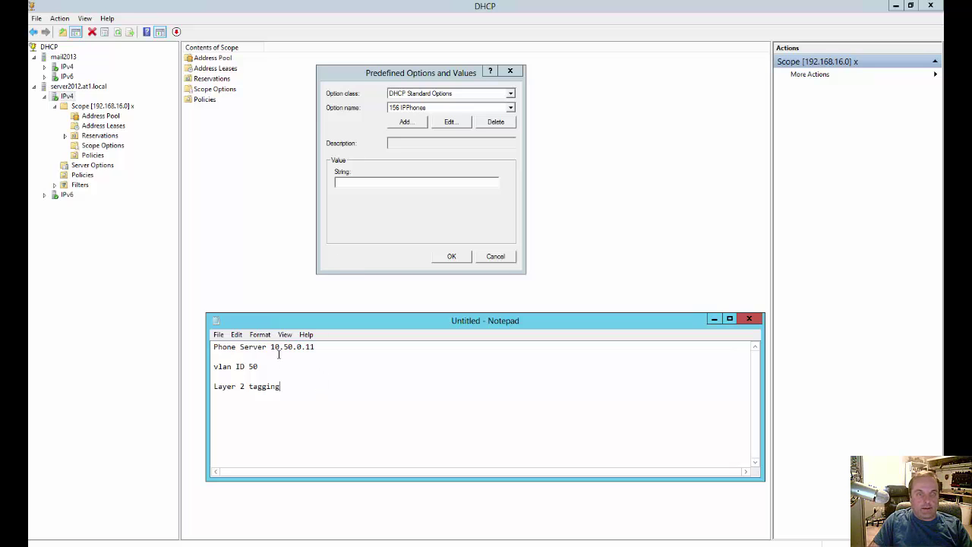
Finish the Notepad notes: Phone Server 10.50.0.11, vlan ID 50, Layer 2 tagging on
{"action": "left_click", "coordinate": [332, 346]}
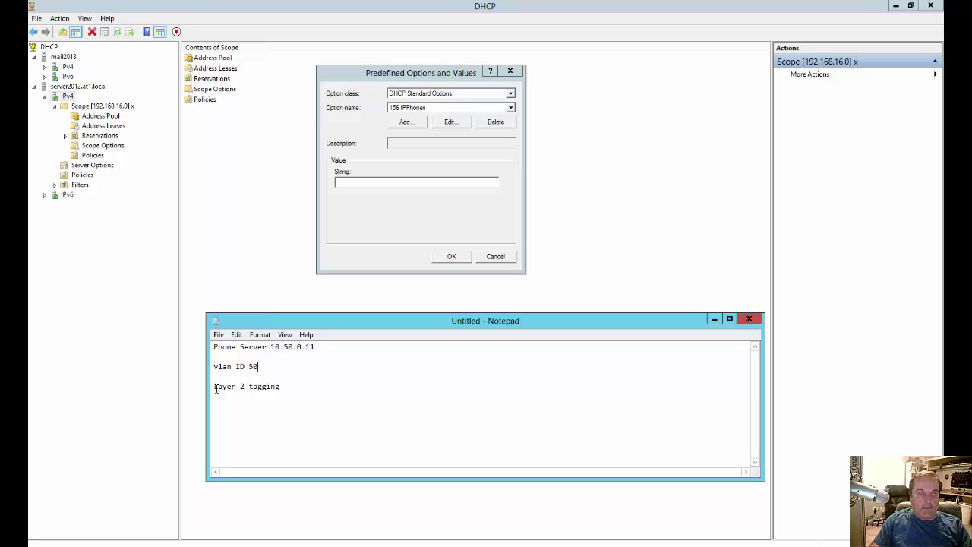
{"action": "left_click", "coordinate": [301, 385]}
{"action": "type", "text": "on"}
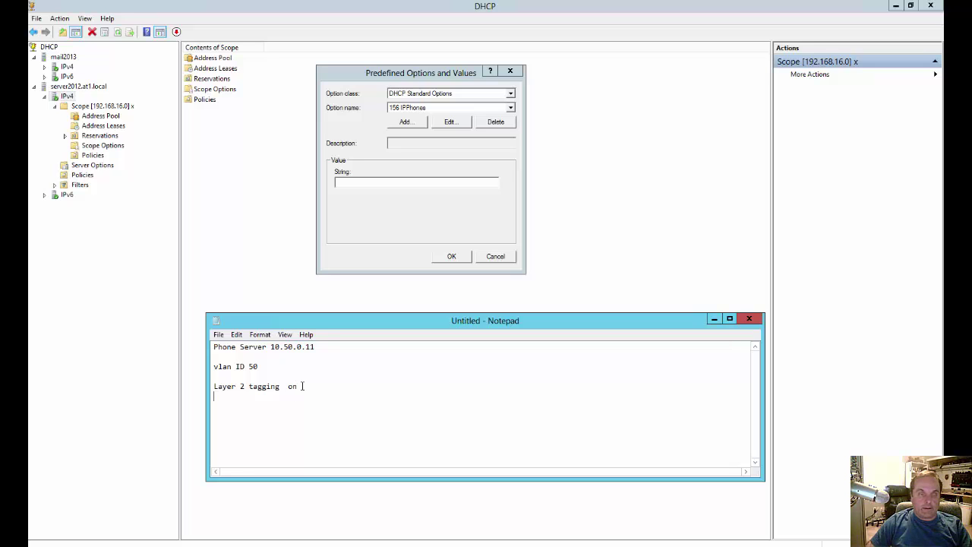
Paste ftpservers=10.50.0.11,layer2tagging=1,vlanid=50 on a new line, highlighting its server and VLAN values
{"action": "key", "text": "Return"}
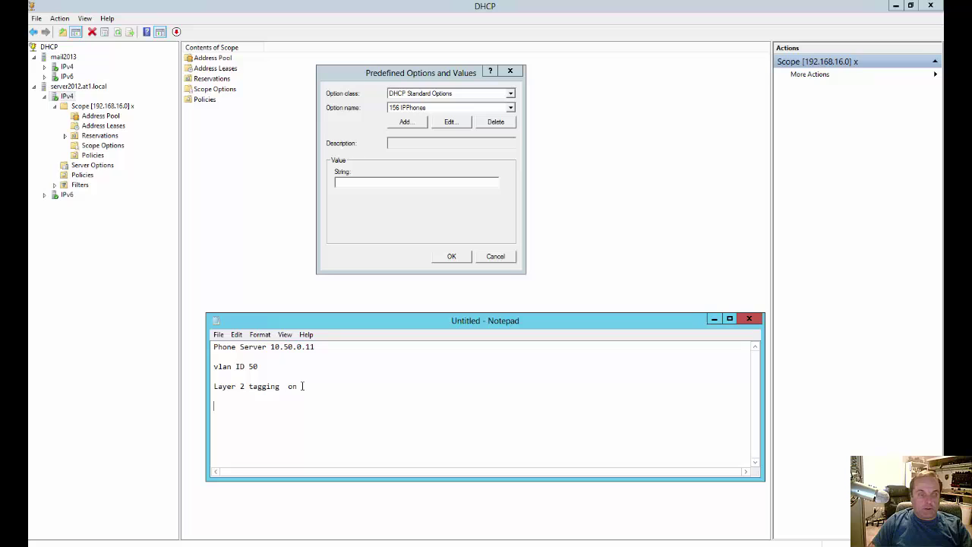
{"action": "type", "text": "ftpservers=10.50.0.11,layer2tagging=1,vlanid=50"}
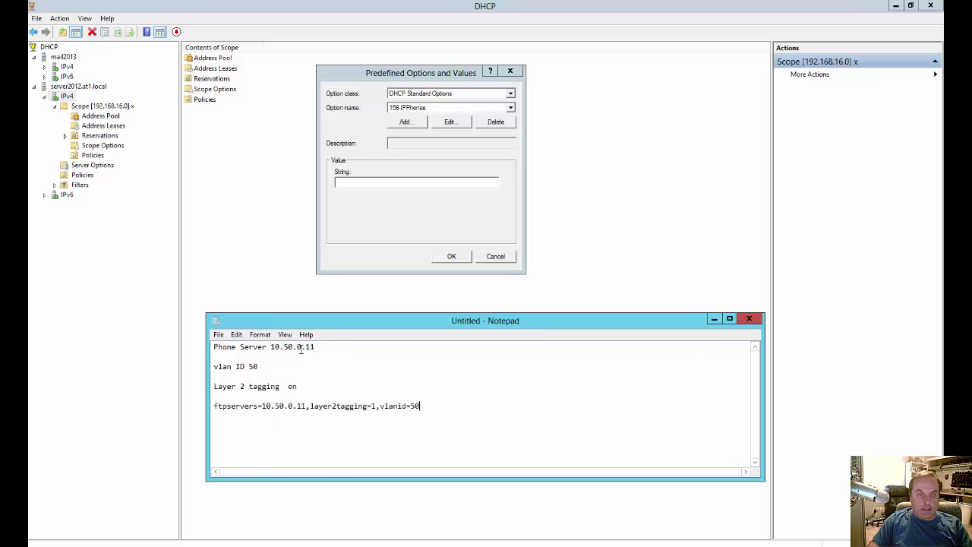
{"action": "left_click_drag", "start_coordinate": [315, 347], "coordinate": [271, 347]}
{"action": "left_click", "coordinate": [295, 419]}
{"action": "left_click_drag", "start_coordinate": [306, 405], "coordinate": [378, 405]}
{"action": "left_click", "coordinate": [310, 406]}
{"action": "left_click", "coordinate": [362, 423]}
{"action": "left_click_drag", "start_coordinate": [381, 406], "coordinate": [435, 407]}
{"action": "left_click", "coordinate": [440, 405]}
{"action": "left_click", "coordinate": [414, 183]}
Save the ftpservers string as option 156's value and tick 156 IPPhones in scope 192.168.16.0's options
{"action": "type", "text": "ftpservers=10.50.0.11,layer2tagging=1,vlanid=50"}
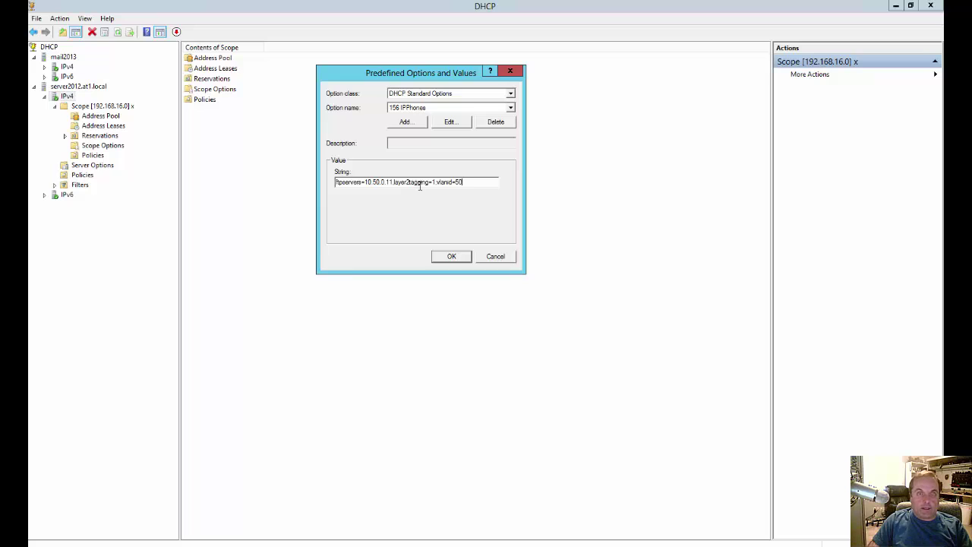
{"action": "left_click", "coordinate": [450, 258]}
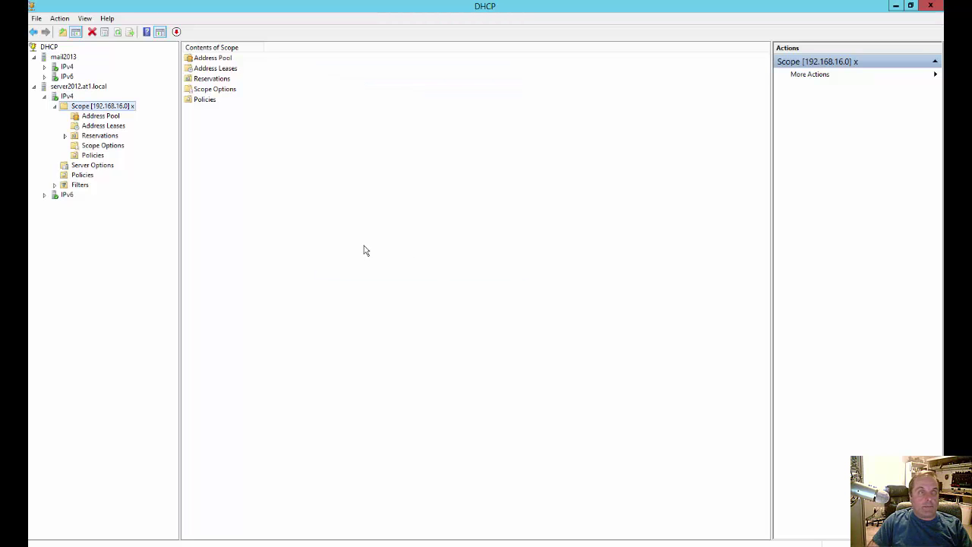
{"action": "left_click", "coordinate": [97, 148]}
{"action": "right_click", "coordinate": [97, 149]}
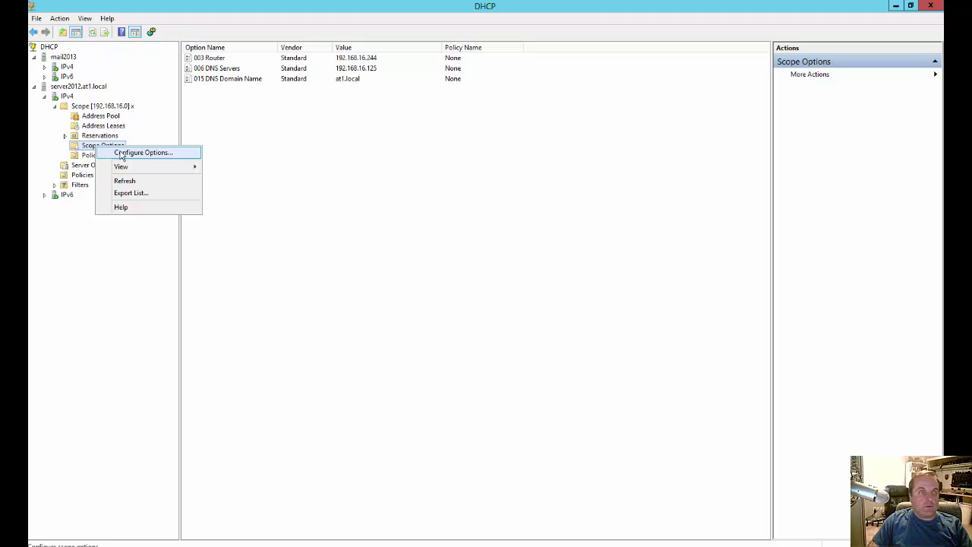
{"action": "left_click", "coordinate": [143, 152]}
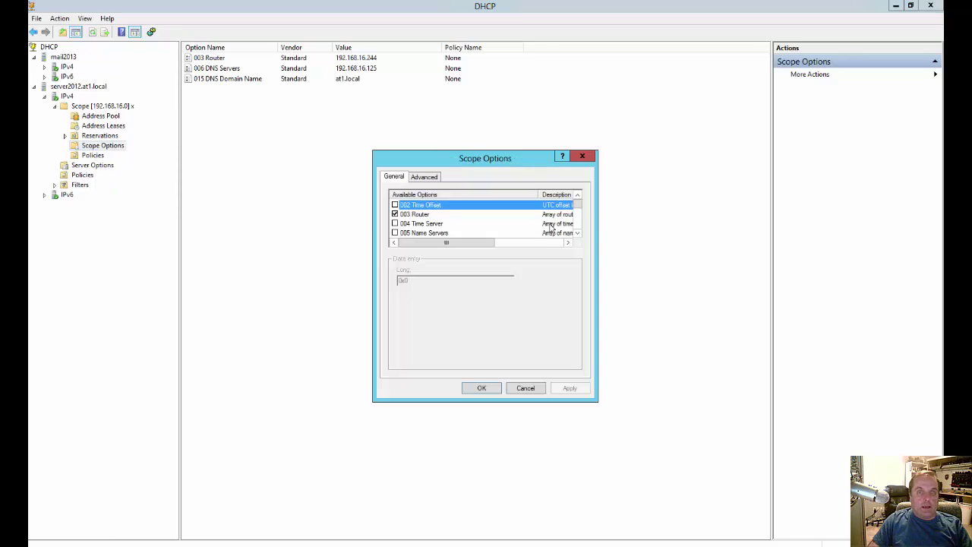
{"action": "left_click", "coordinate": [579, 207]}
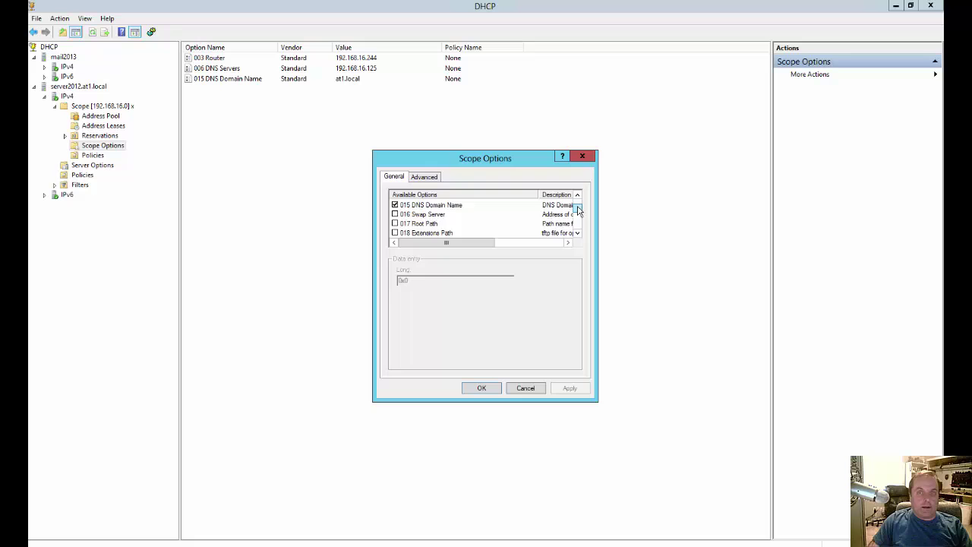
{"action": "left_click_drag", "start_coordinate": [577, 210], "coordinate": [578, 228]}
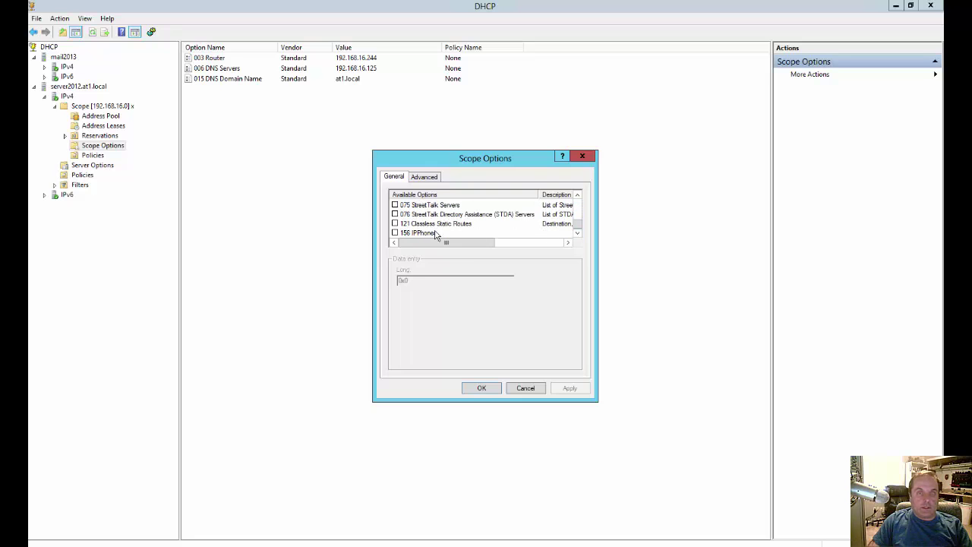
{"action": "left_click", "coordinate": [394, 233]}
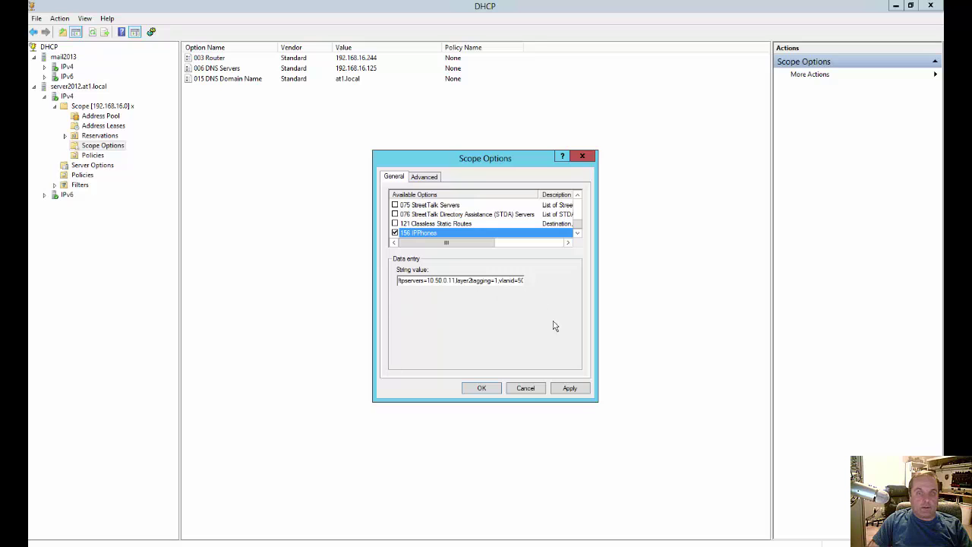
{"action": "left_click", "coordinate": [569, 388]}
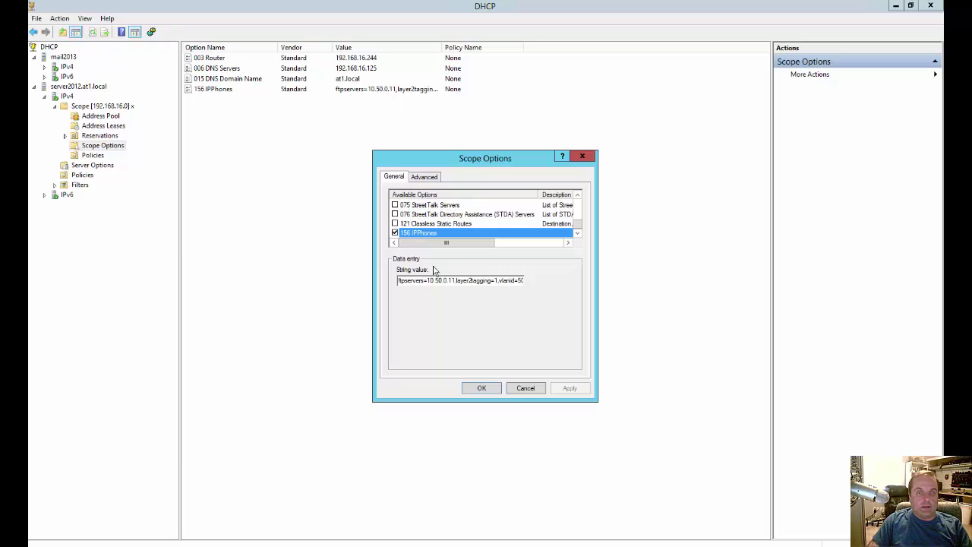
{"action": "left_click", "coordinate": [485, 388]}
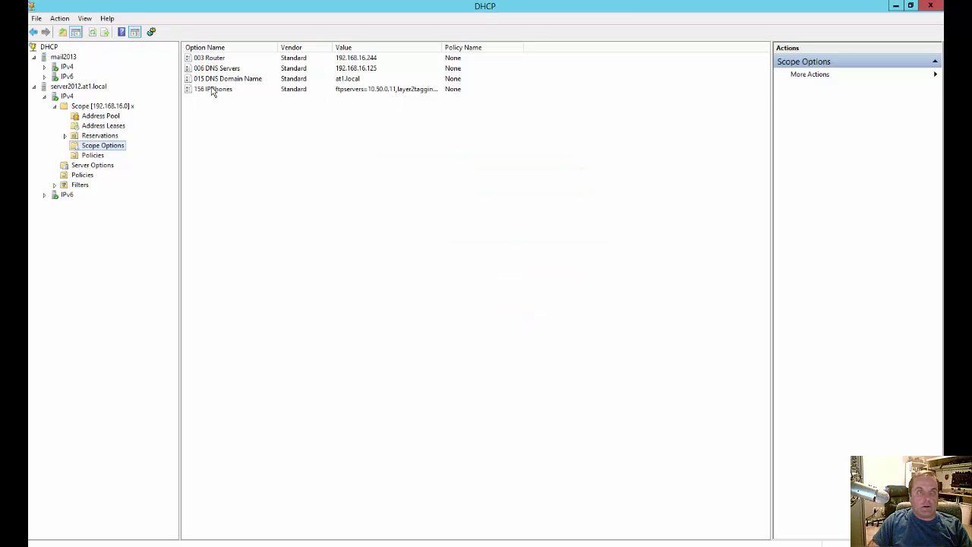
Check the 156 IPPhones entry, then try 004 Time Server in scope options and discard it
{"action": "left_click", "coordinate": [218, 91]}
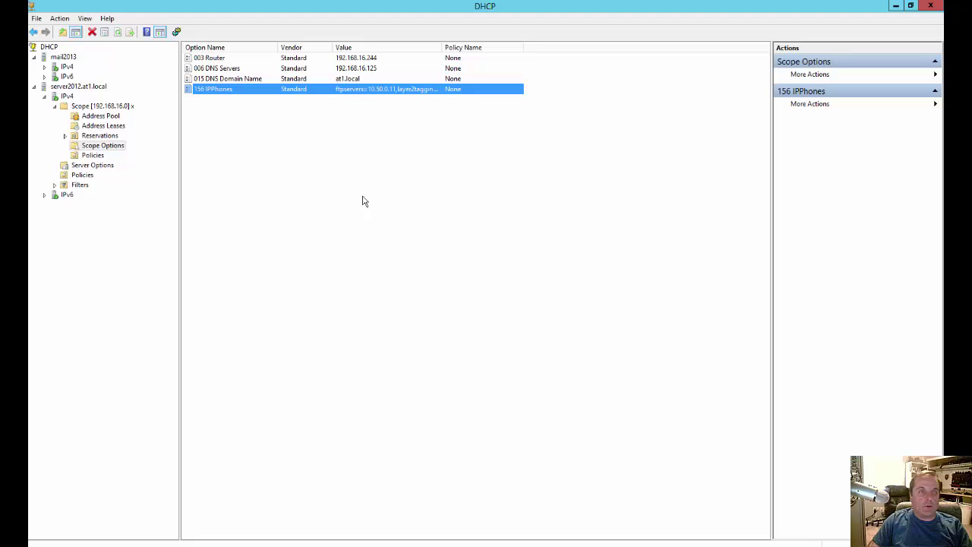
{"action": "left_click", "coordinate": [248, 121]}
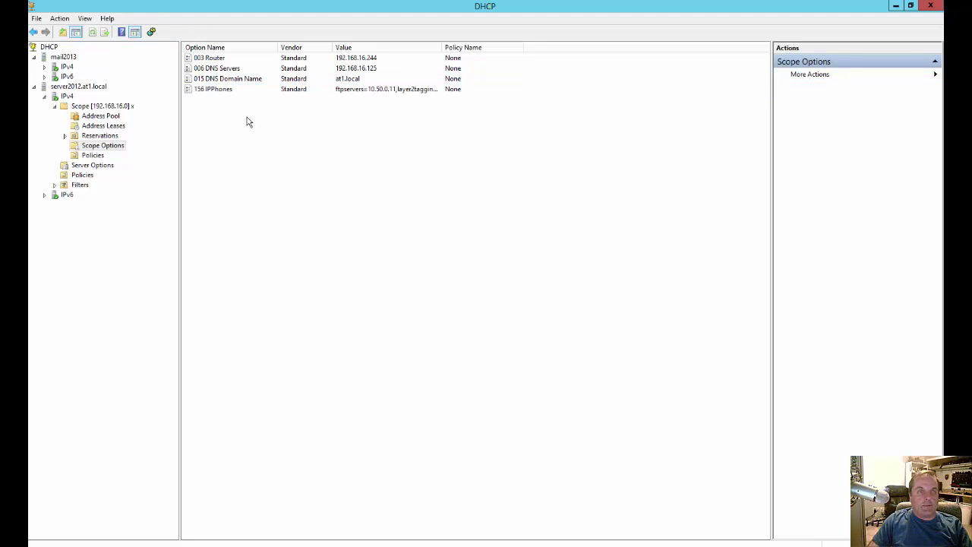
{"action": "right_click", "coordinate": [222, 118]}
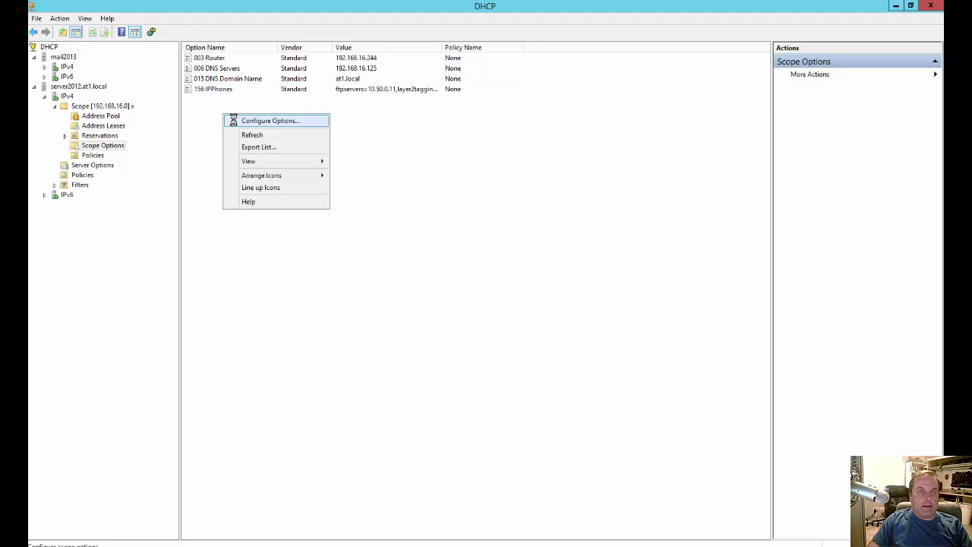
{"action": "left_click", "coordinate": [235, 119]}
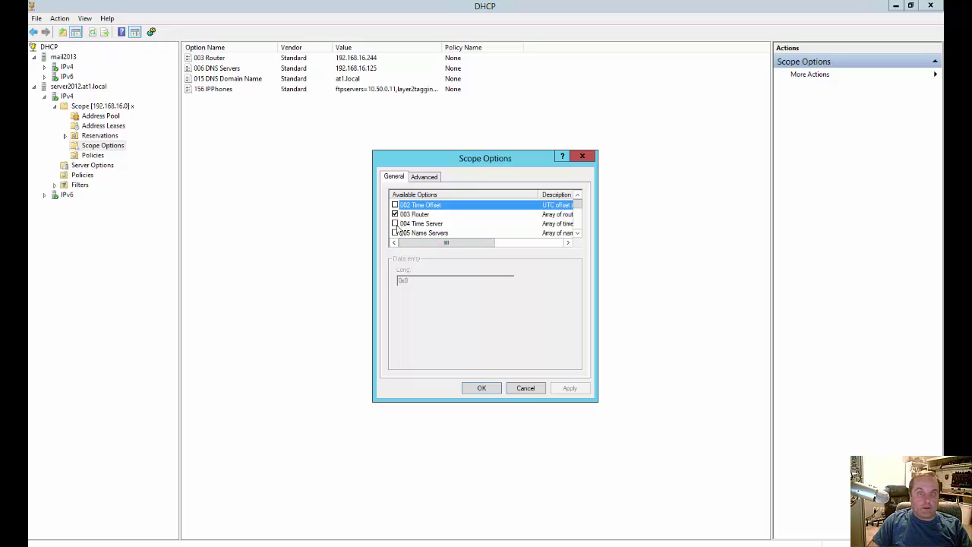
{"action": "left_click", "coordinate": [395, 223]}
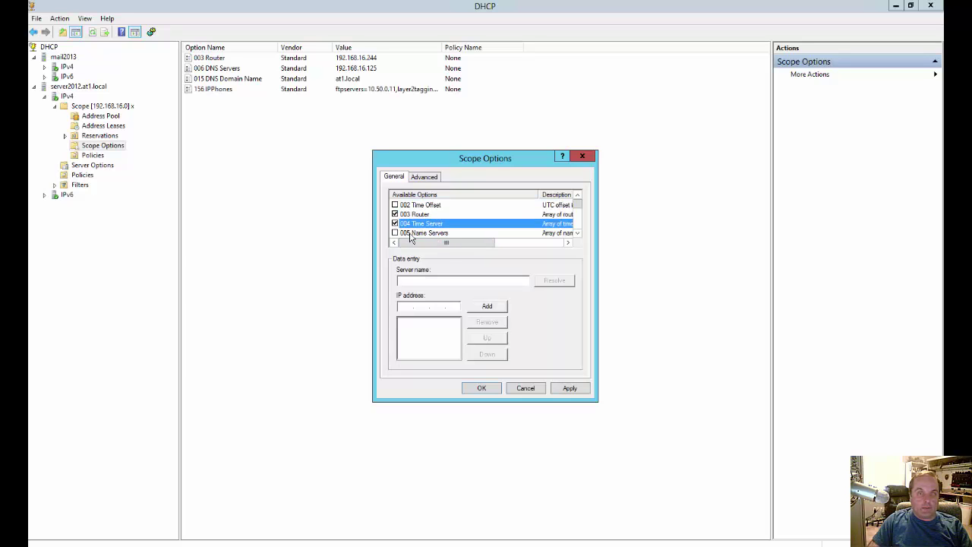
{"action": "left_click", "coordinate": [418, 308]}
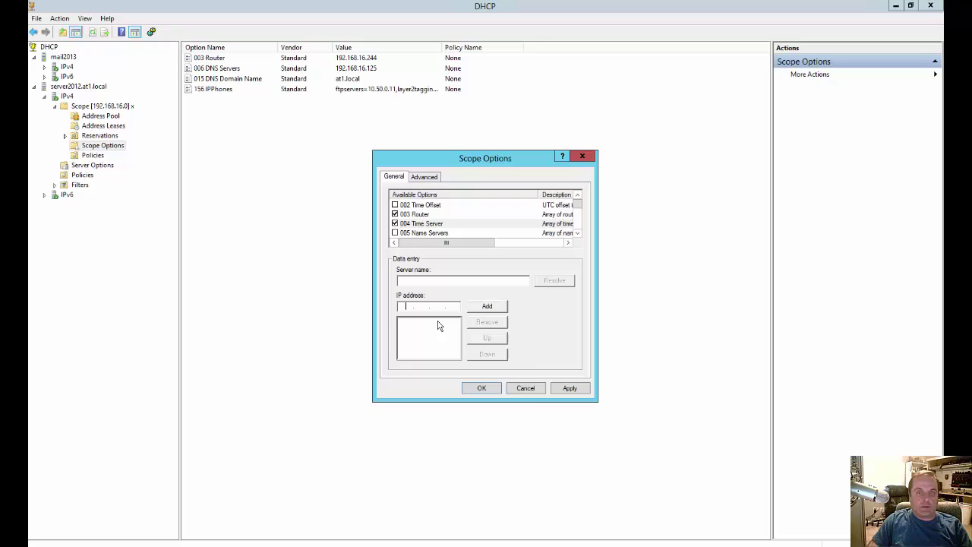
{"action": "left_click", "coordinate": [527, 389]}
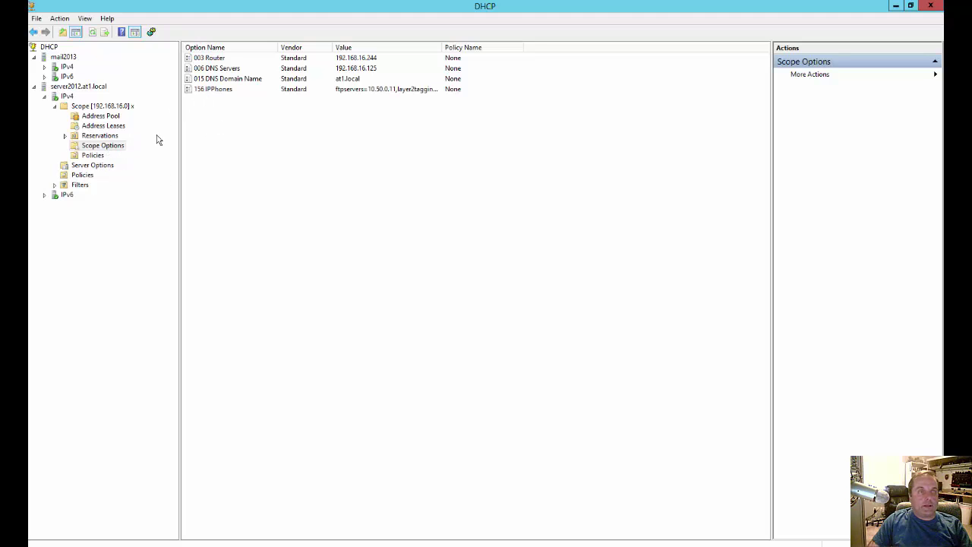
Return to the IPv4 node, which lists scope 192.168.16.0 as Active
{"action": "right_click", "coordinate": [113, 148]}
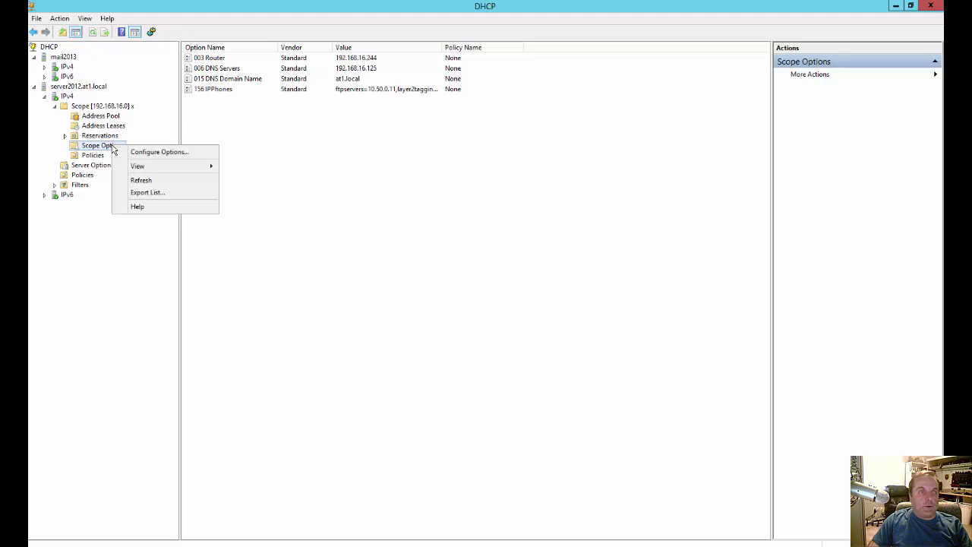
{"action": "left_click", "coordinate": [69, 99]}
{"action": "left_click", "coordinate": [69, 100]}
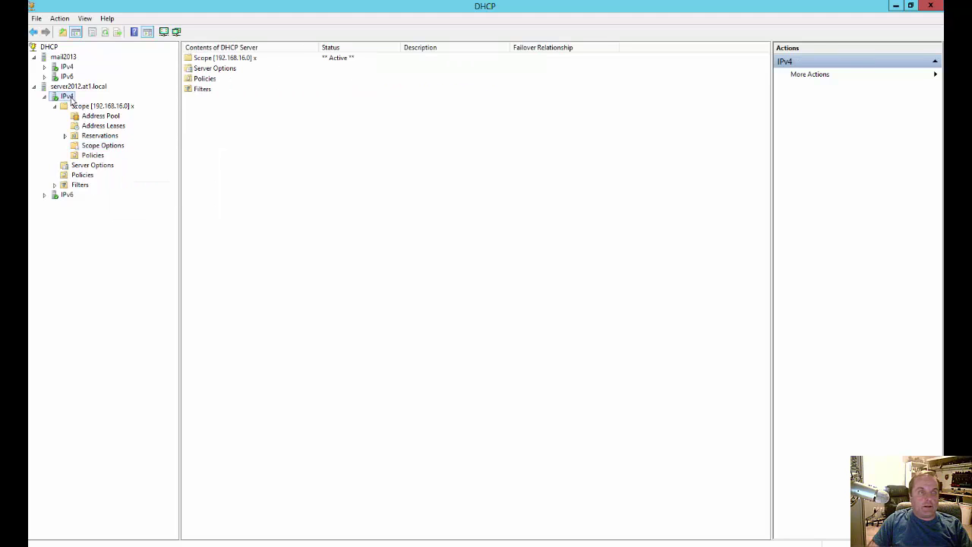